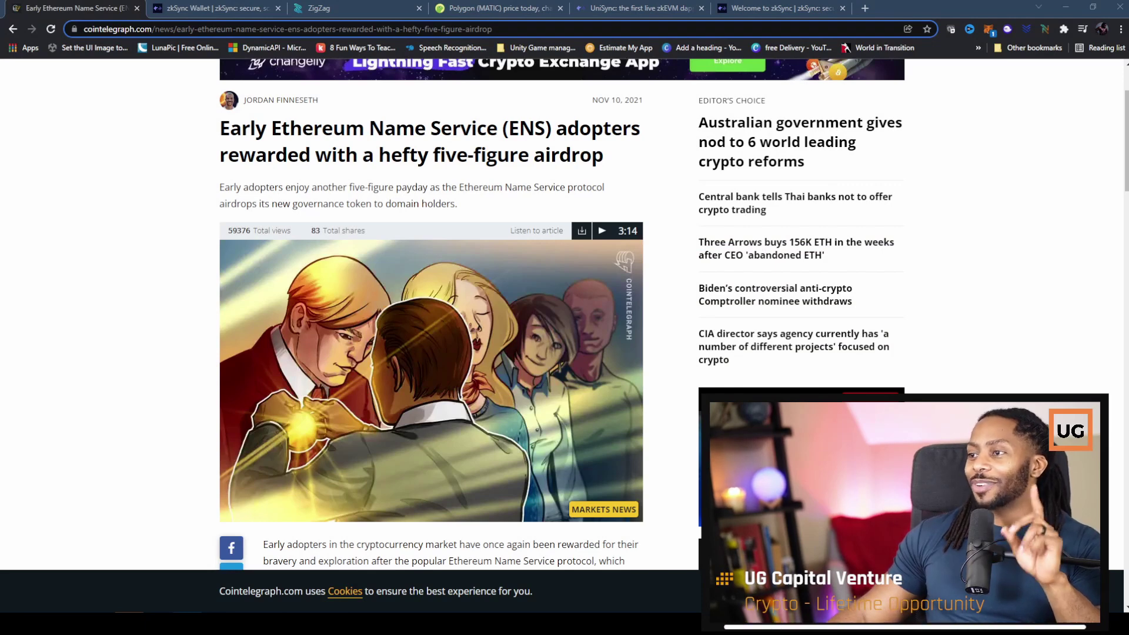
# Go back to the L2 balances in the zkSync tab and disconnect the connected wallet from its account menu.
pyautogui.click(217, 10)
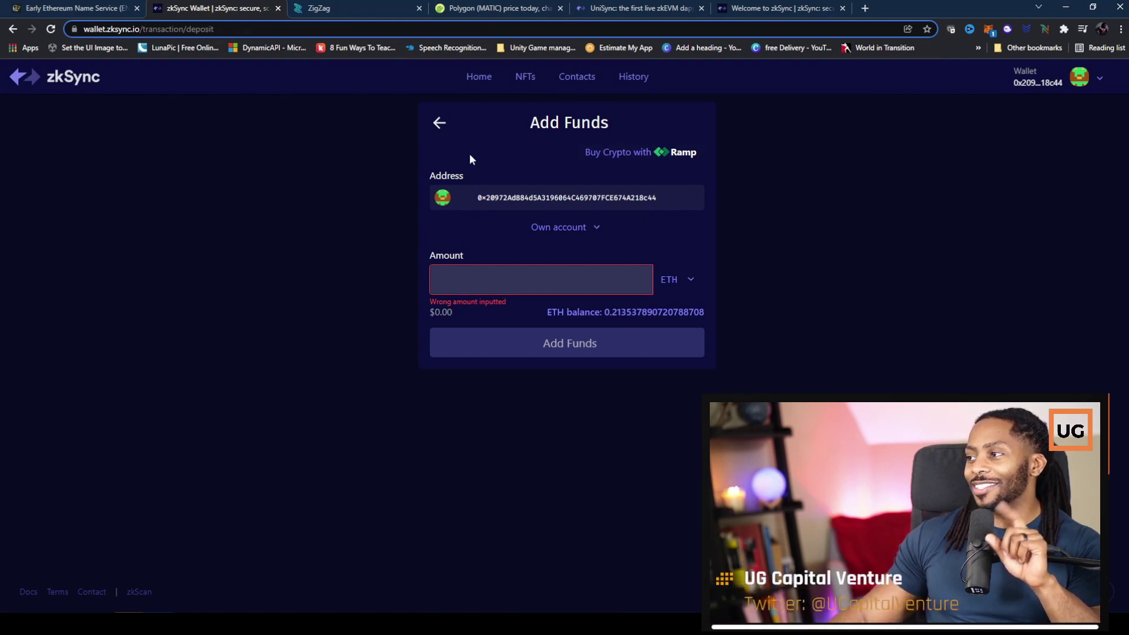
pyautogui.click(440, 123)
pyautogui.click(1053, 83)
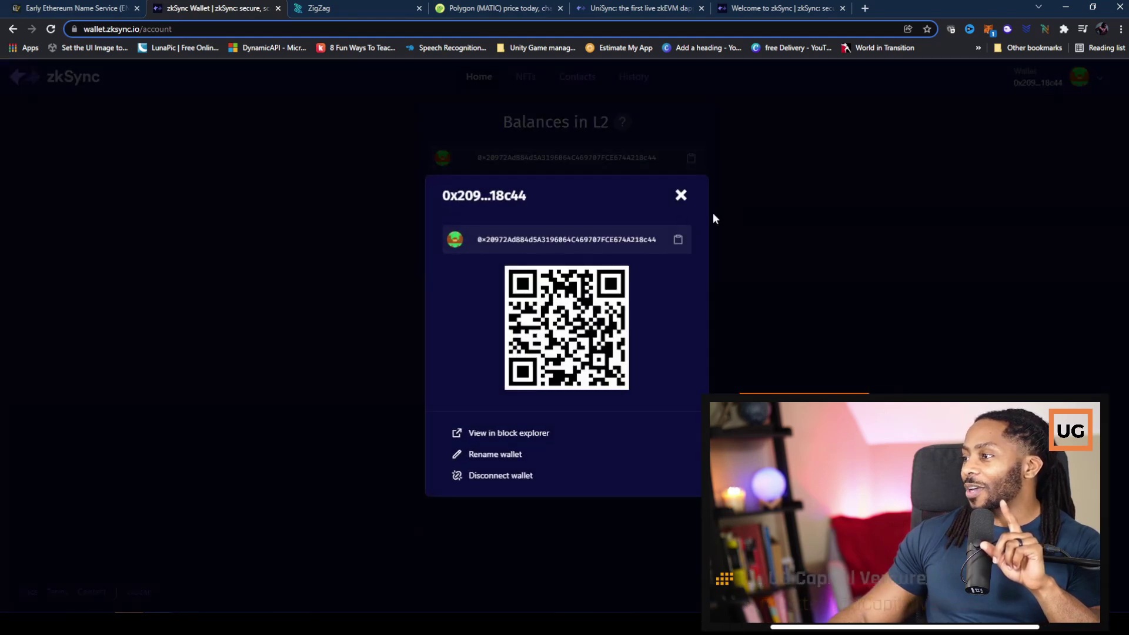
pyautogui.click(680, 196)
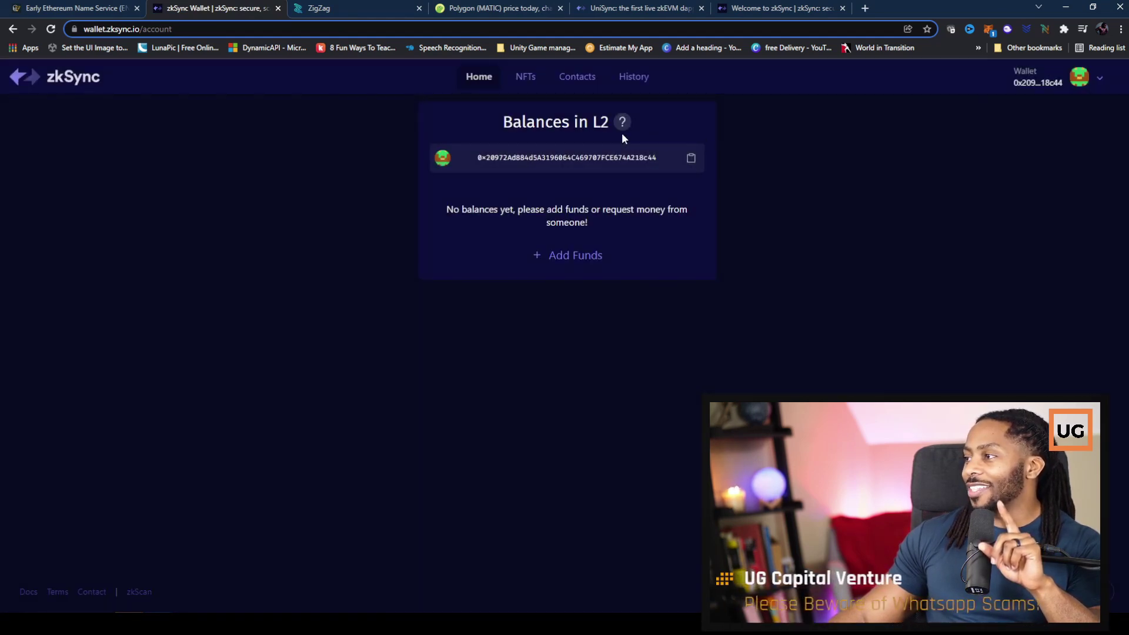
pyautogui.click(1082, 77)
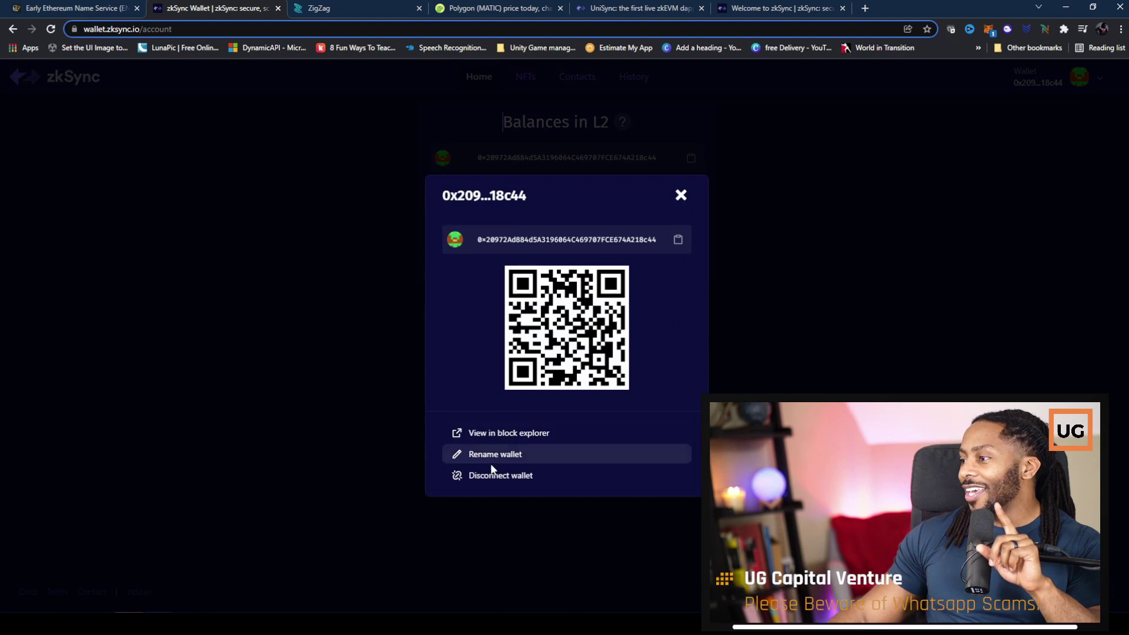
pyautogui.click(502, 475)
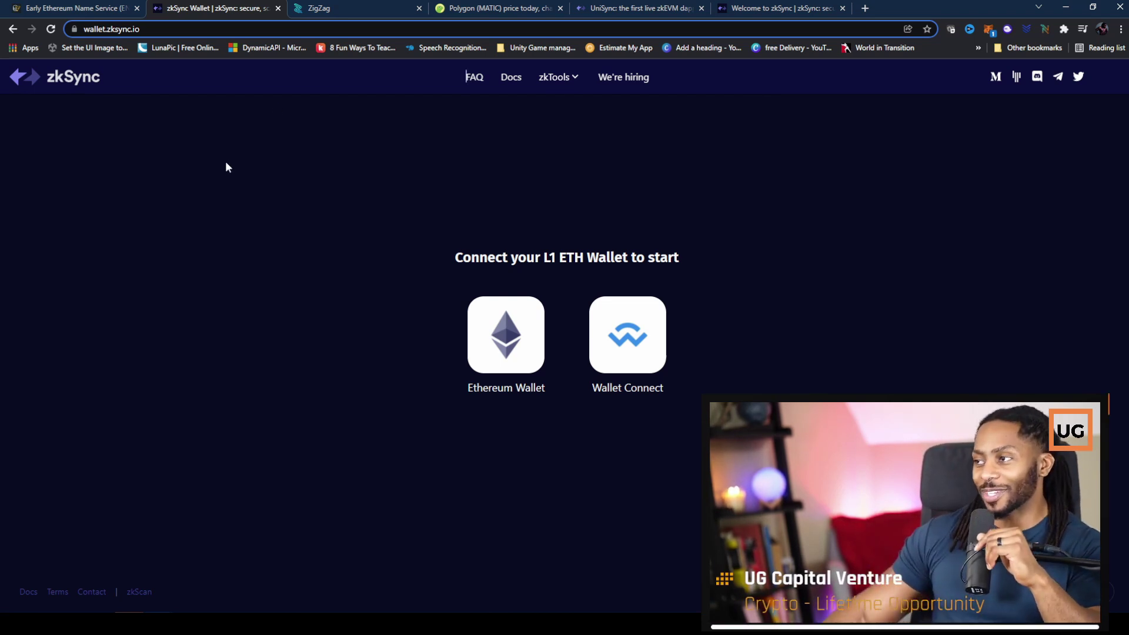
# Reconnect via Ethereum Wallet with MetaMask, then start an Add Funds deposit of .01 ETH.
pyautogui.click(511, 351)
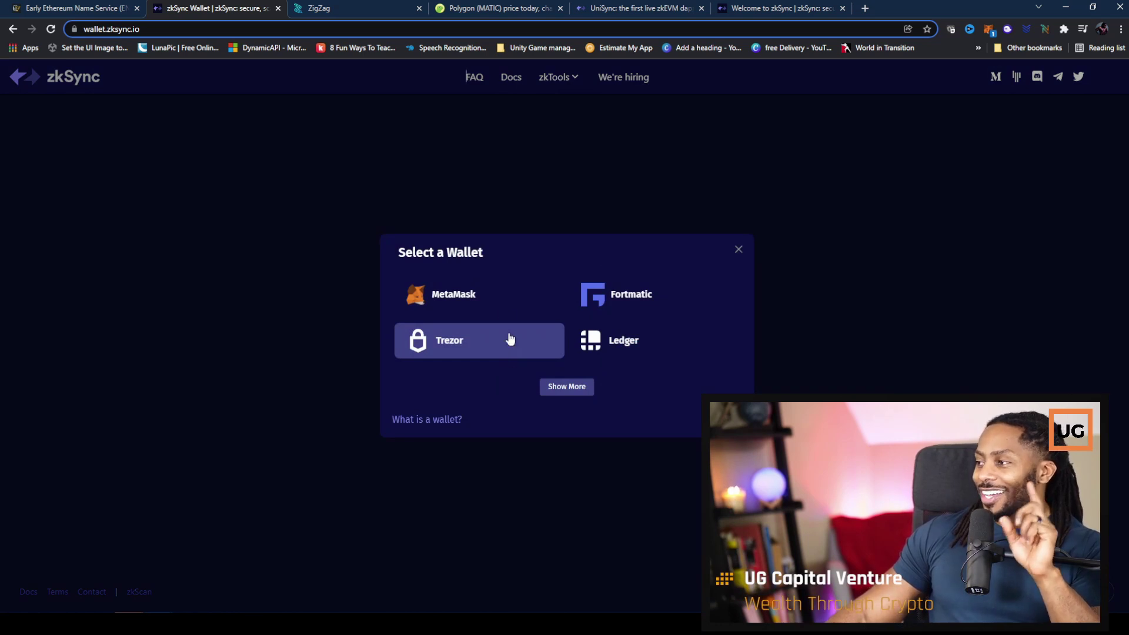
pyautogui.click(501, 304)
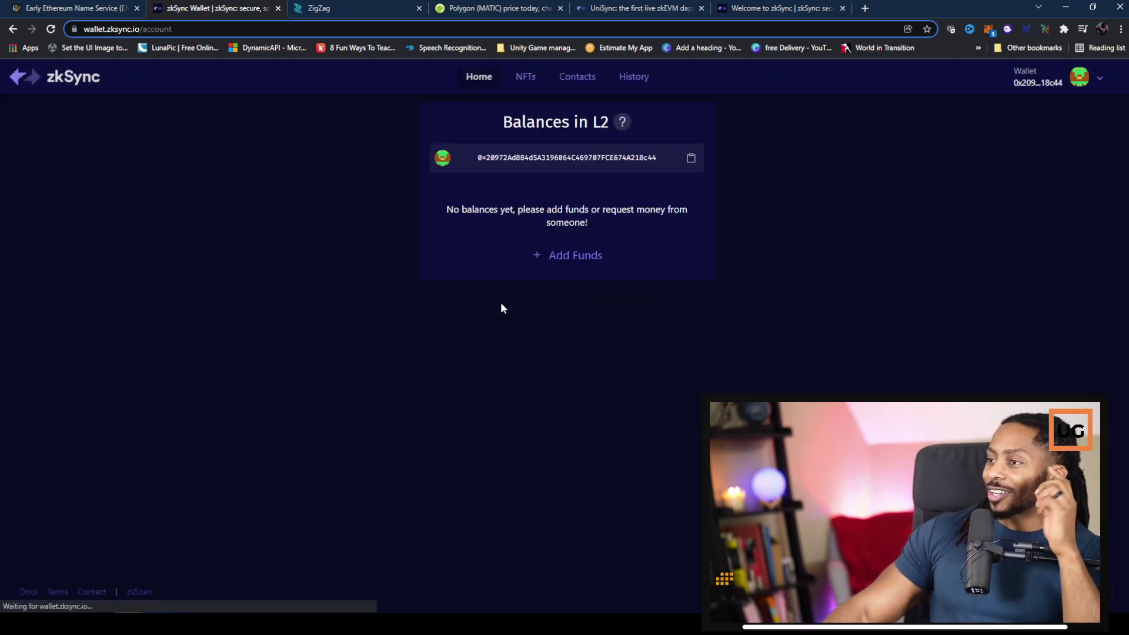
pyautogui.click(575, 265)
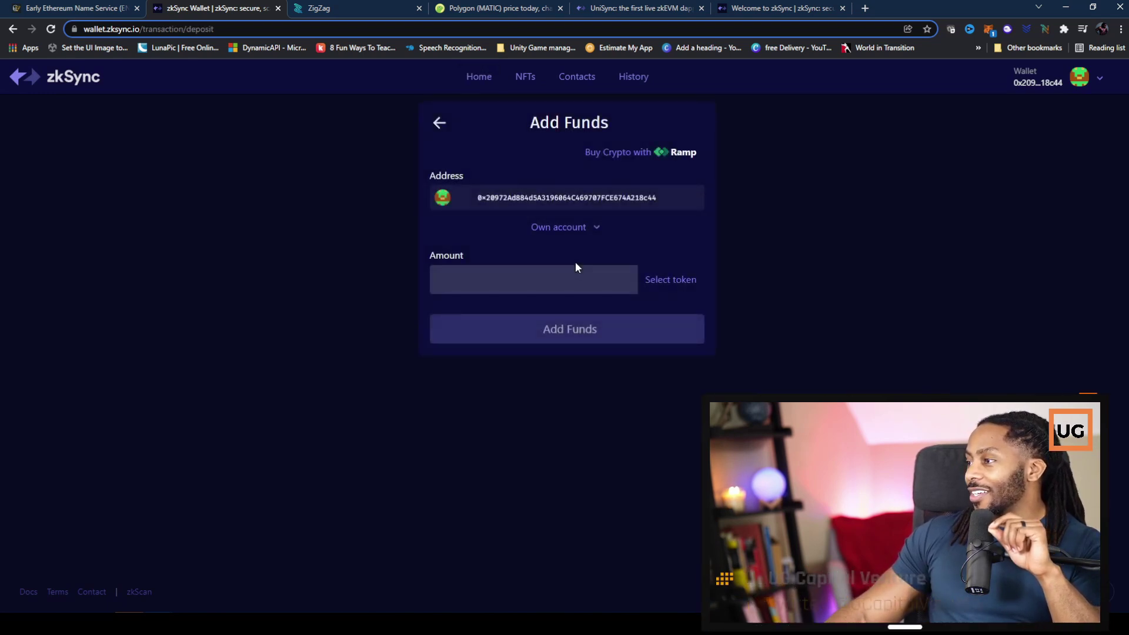
pyautogui.click(642, 288)
pyautogui.click(559, 353)
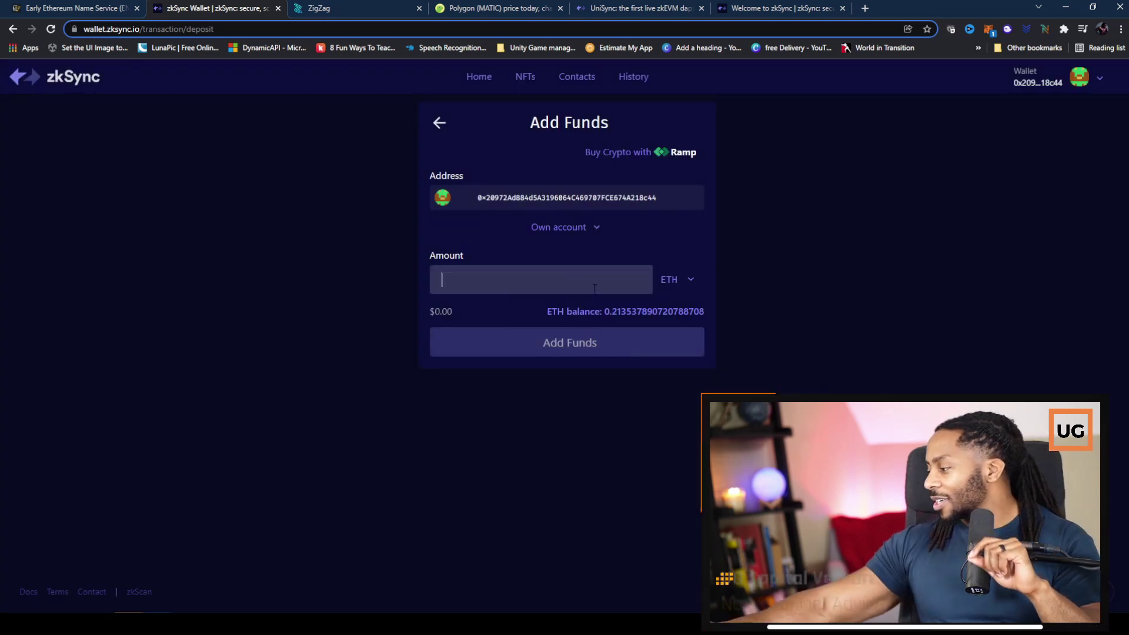
pyautogui.write('.0')
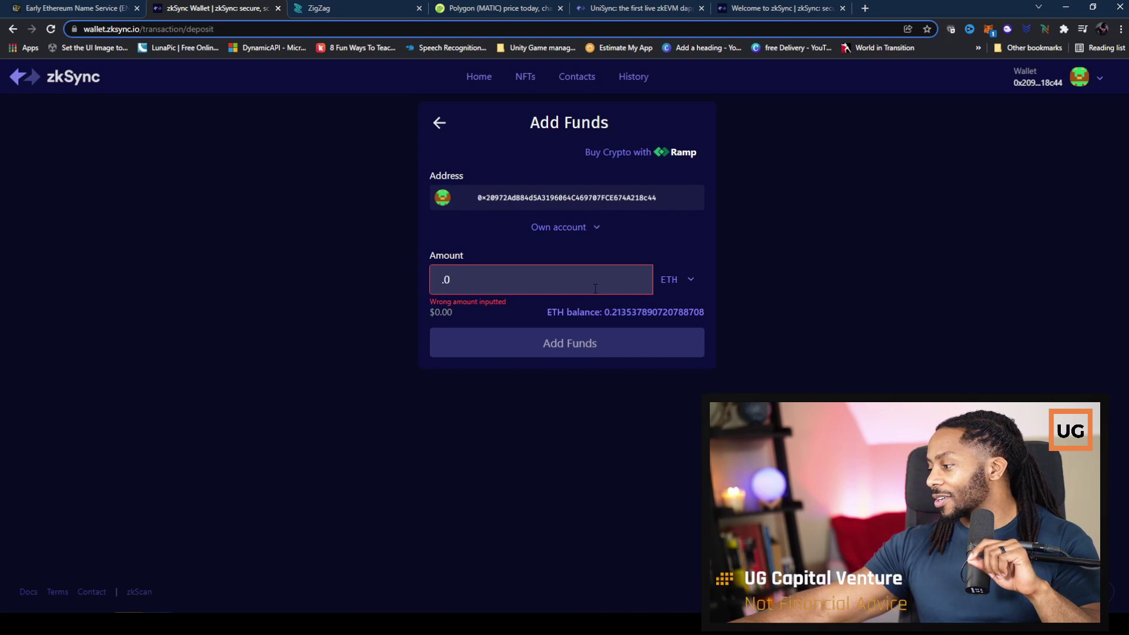
pyautogui.write('1')
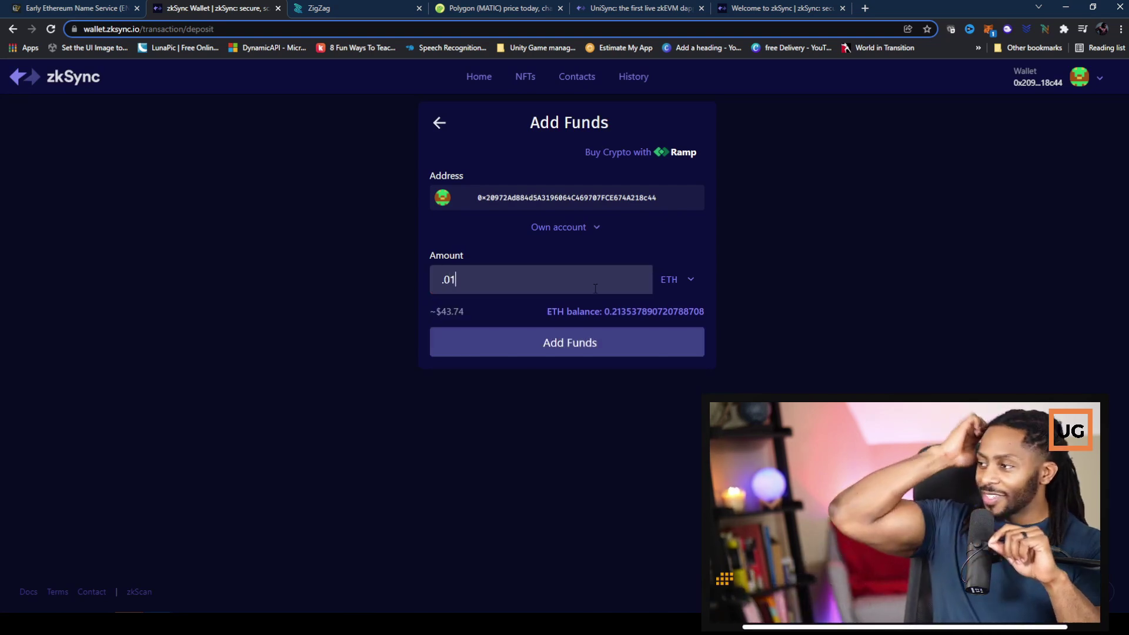
# Submit the 0.01 ETH deposit, letting MetaMask switch networks and confirming the transaction.
pyautogui.click(569, 345)
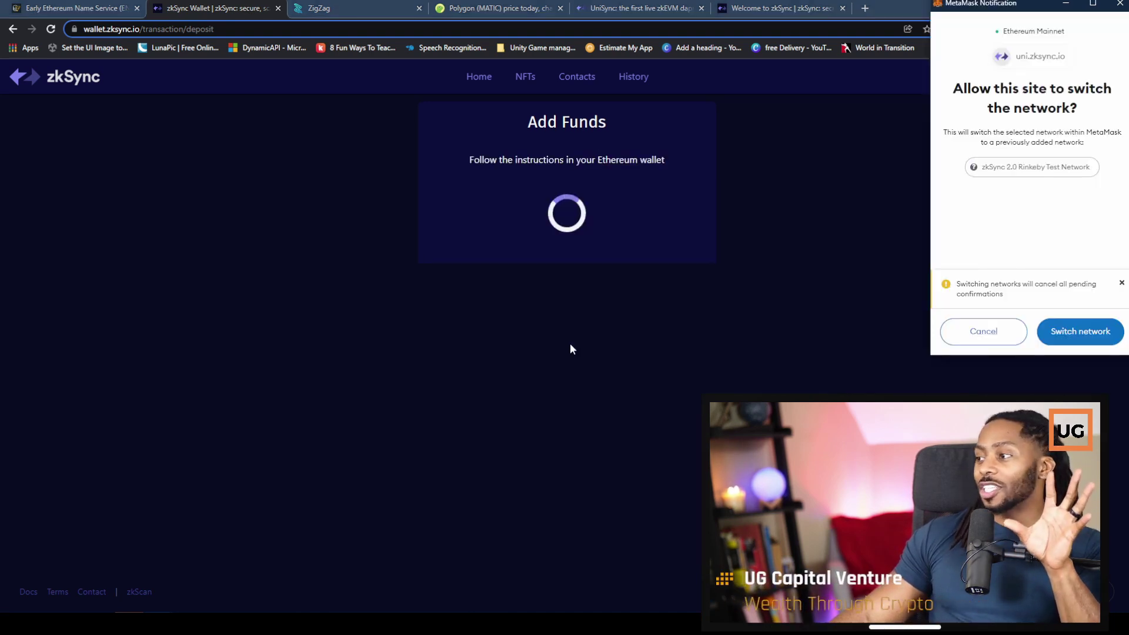
pyautogui.click(1084, 340)
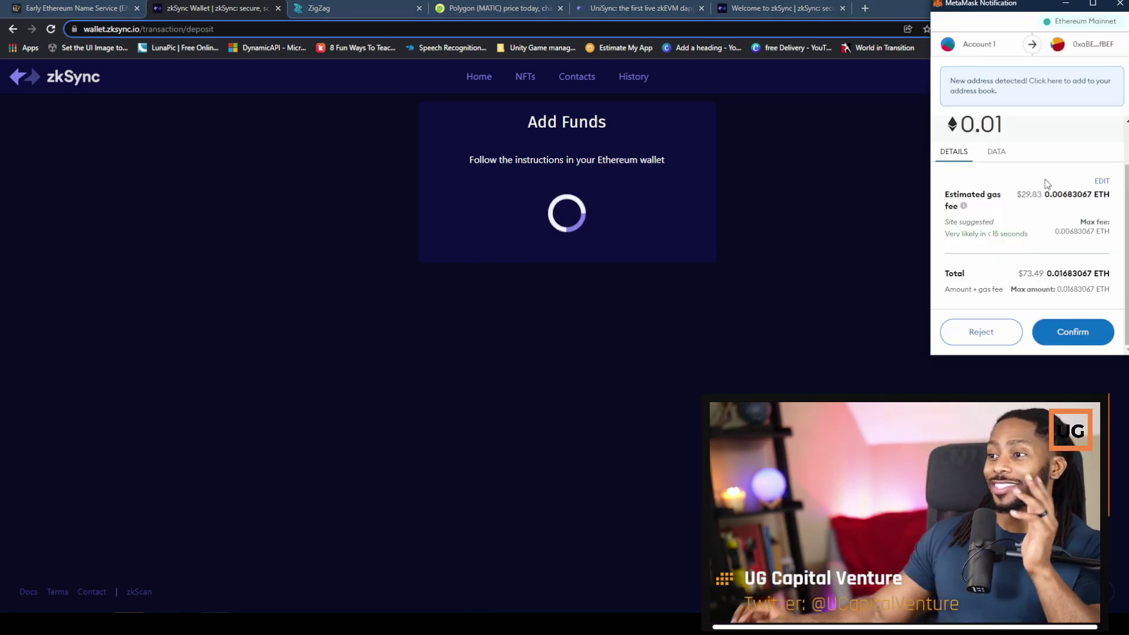
pyautogui.click(1072, 332)
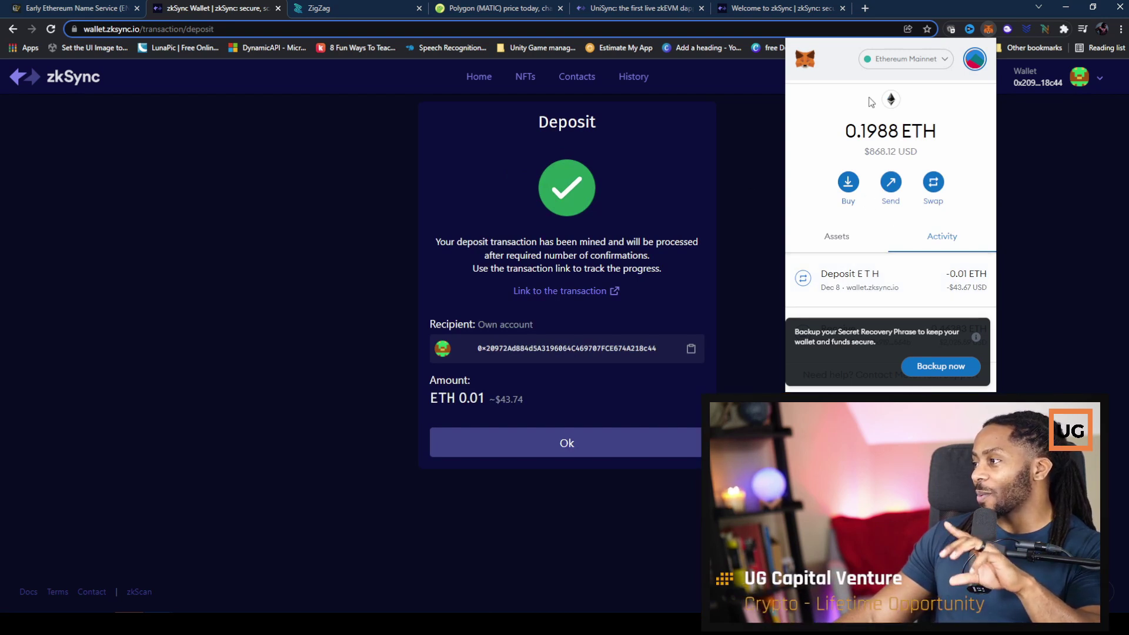
# Acknowledge the completed deposit and check MetaMask's activity, which shows the deposit and 0.1988 ETH left.
pyautogui.click(643, 298)
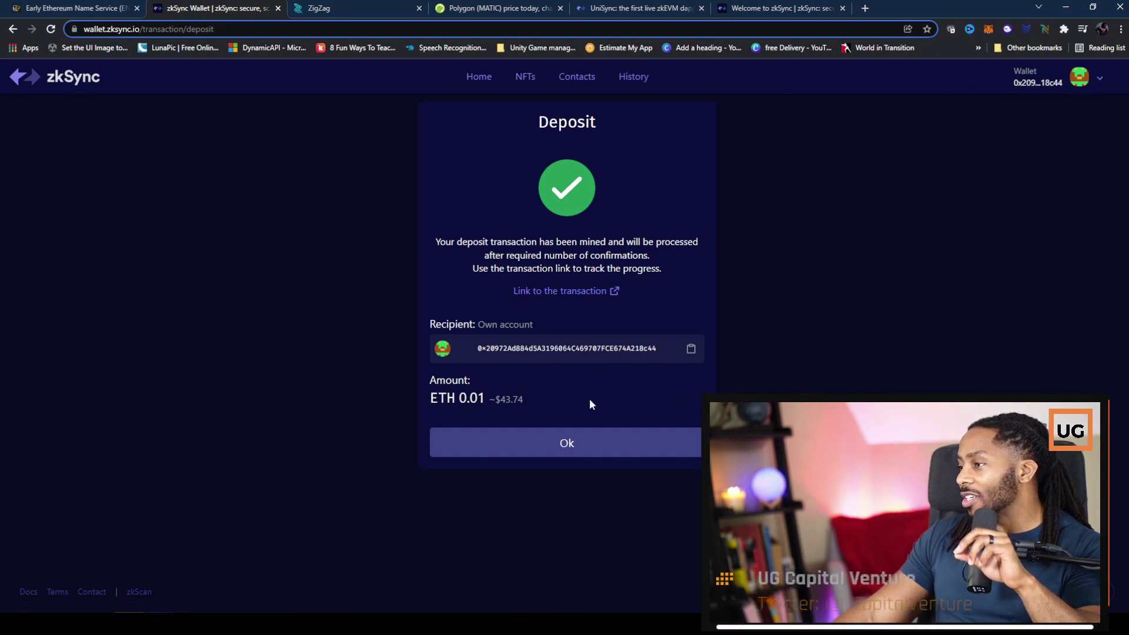
pyautogui.click(600, 445)
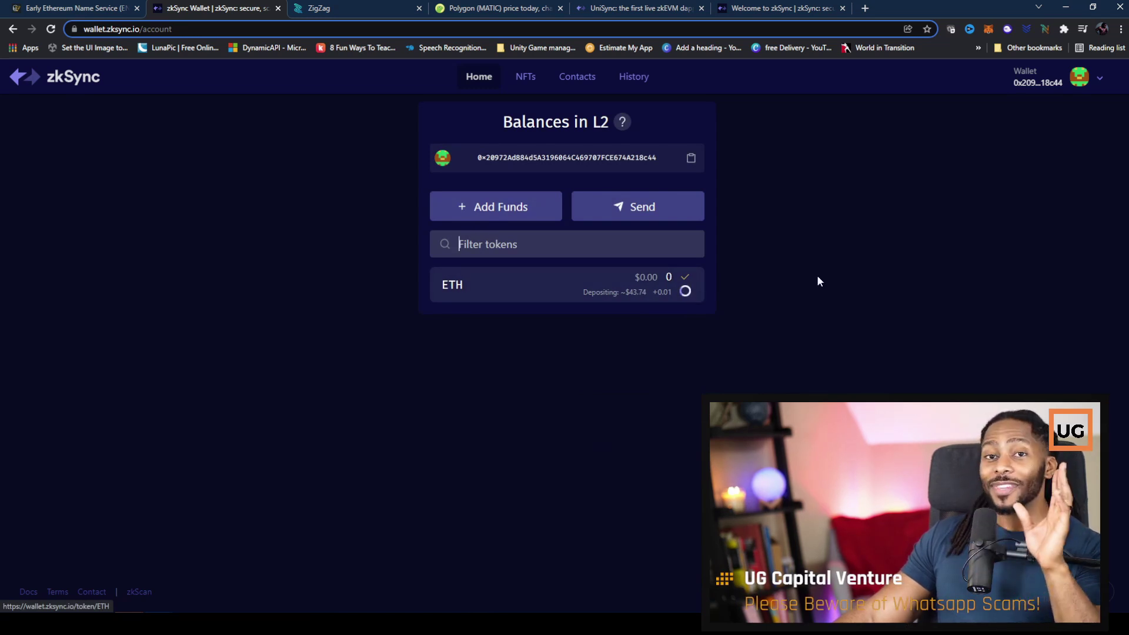
pyautogui.click(990, 30)
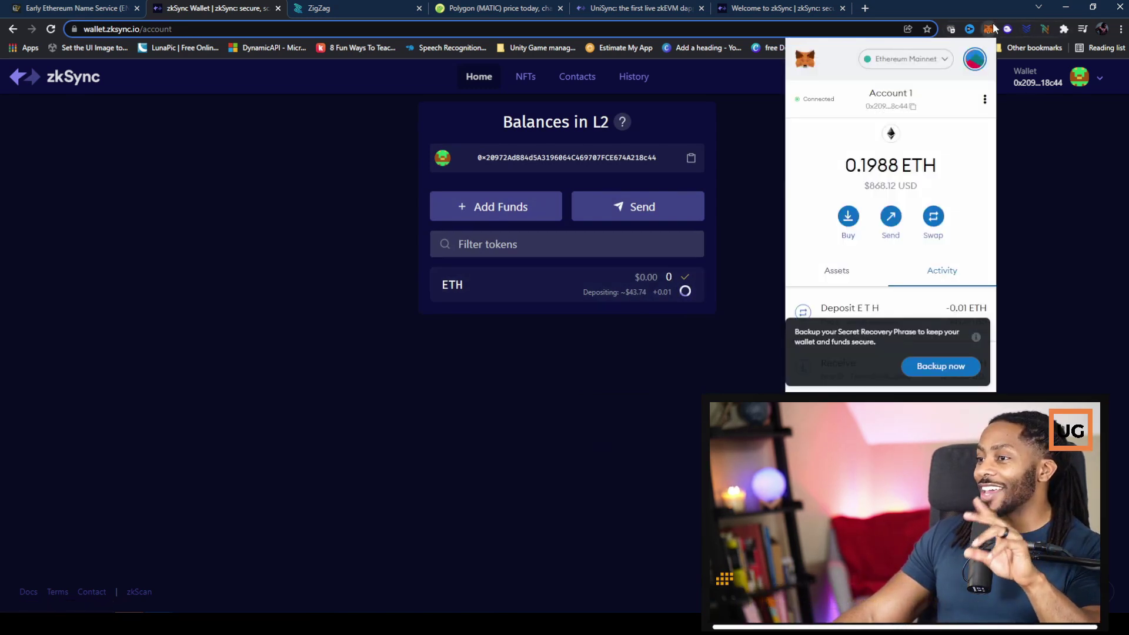
pyautogui.scroll(-1, 909, 270)
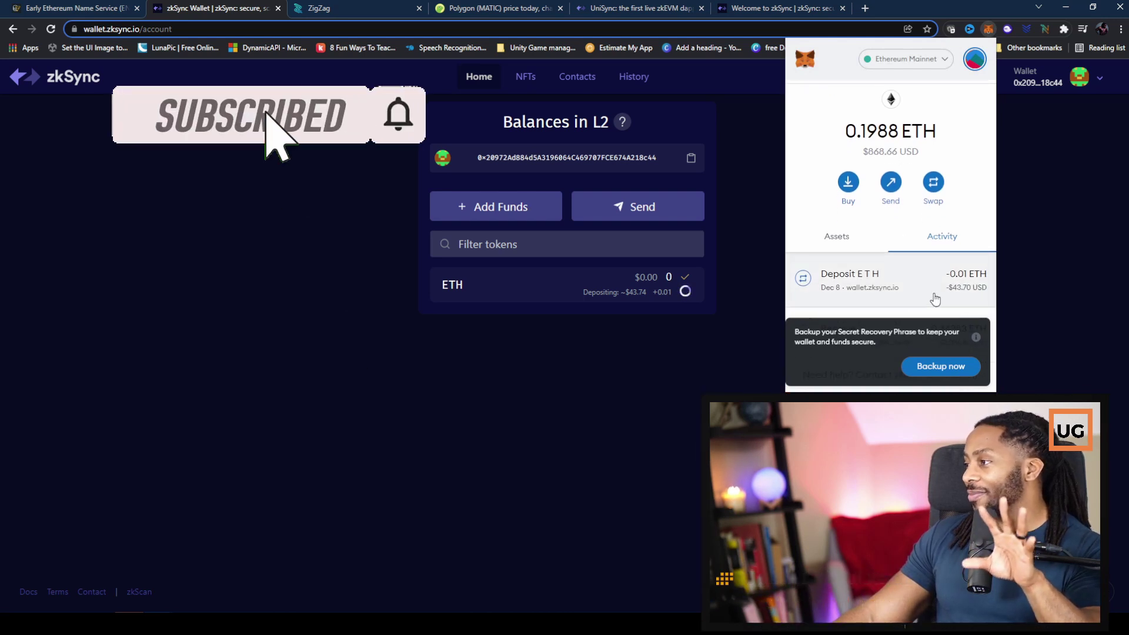
pyautogui.click(1055, 225)
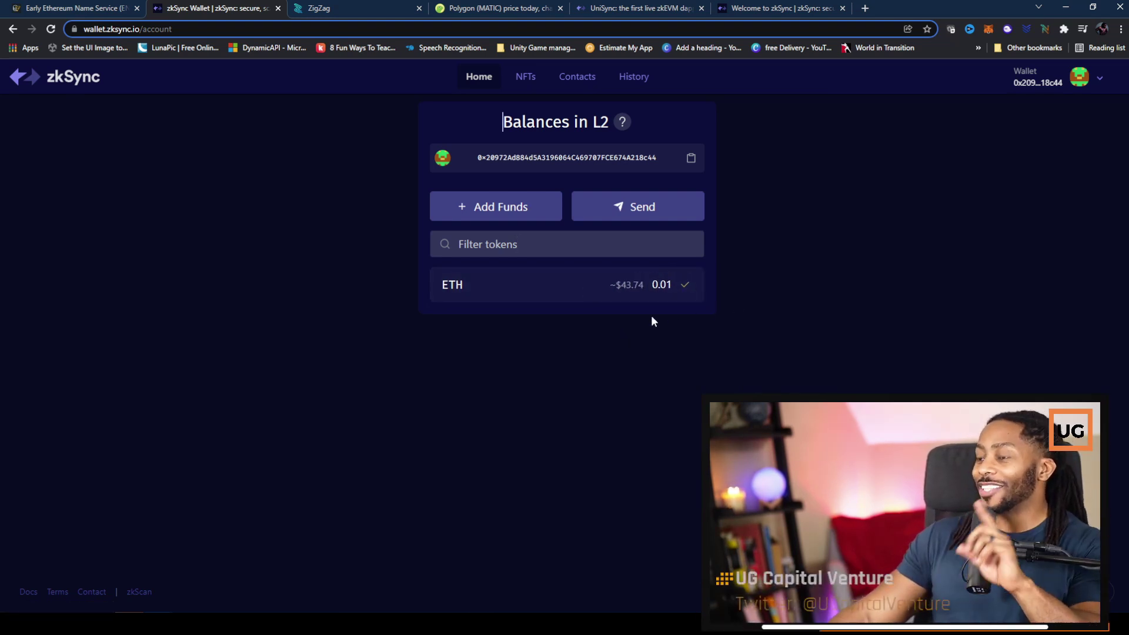
# Open the ETH row in Balances in L2 to see the 0.008063 ETH balance and activation fee.
pyautogui.click(682, 287)
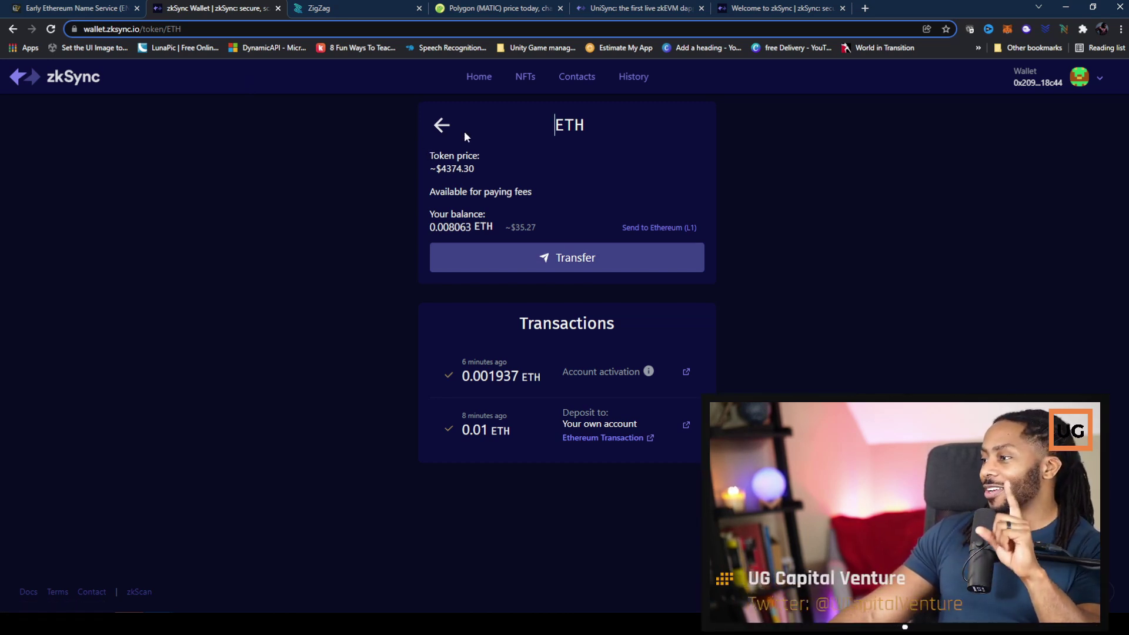
# Set up an ETH withdrawal to Ethereum L1, authorize it in MetaMask, and suppress the future warning.
pyautogui.click(646, 228)
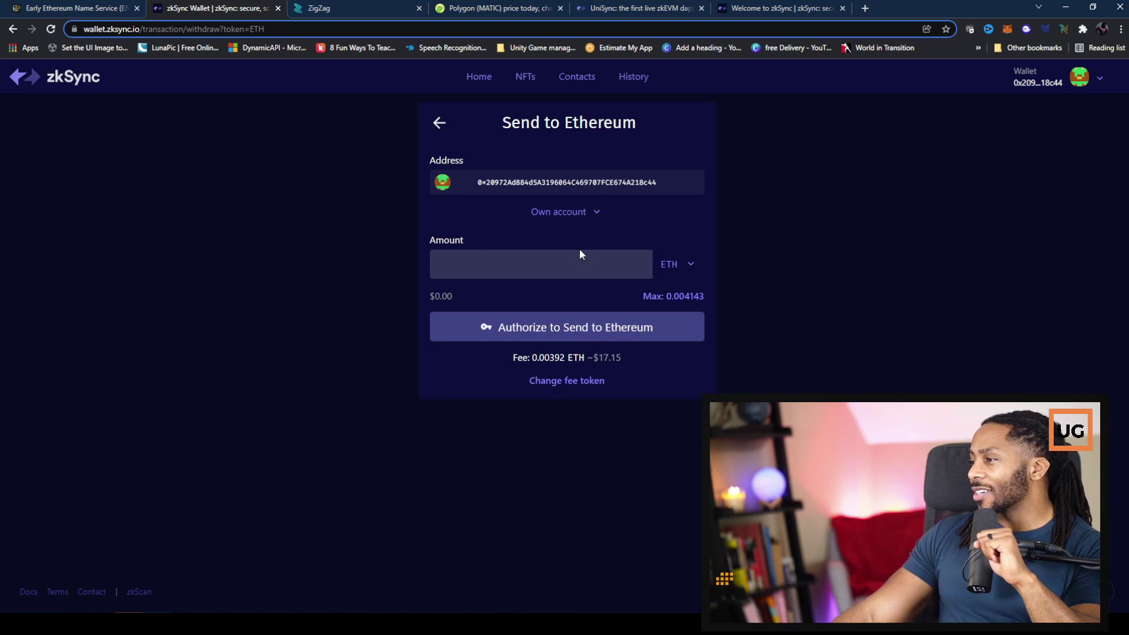
pyautogui.click(668, 267)
pyautogui.click(653, 356)
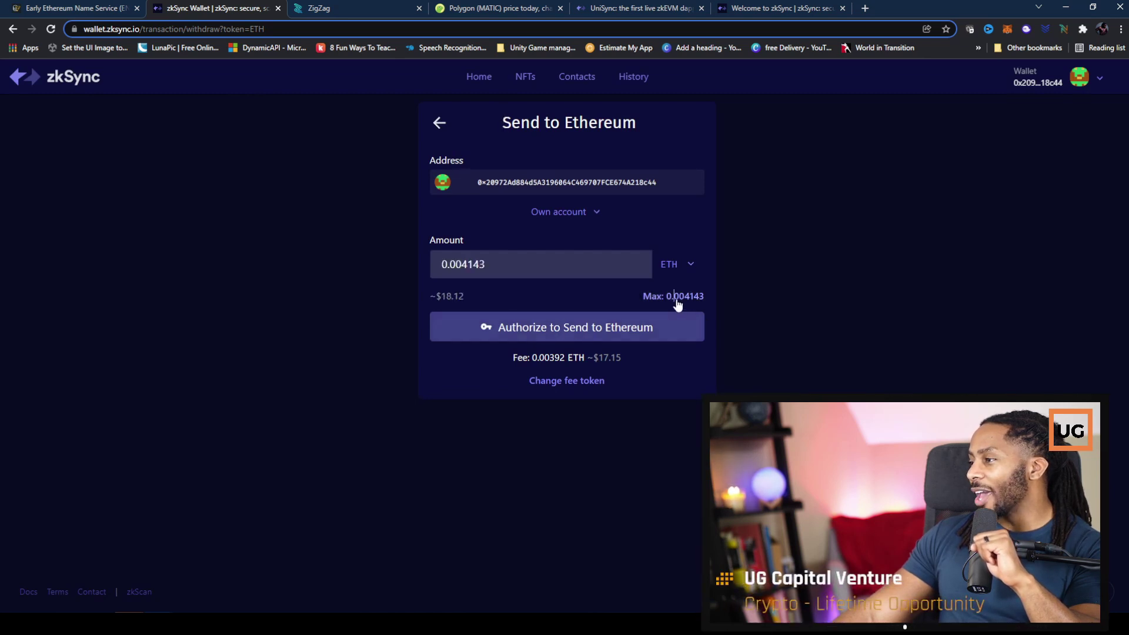
pyautogui.click(652, 328)
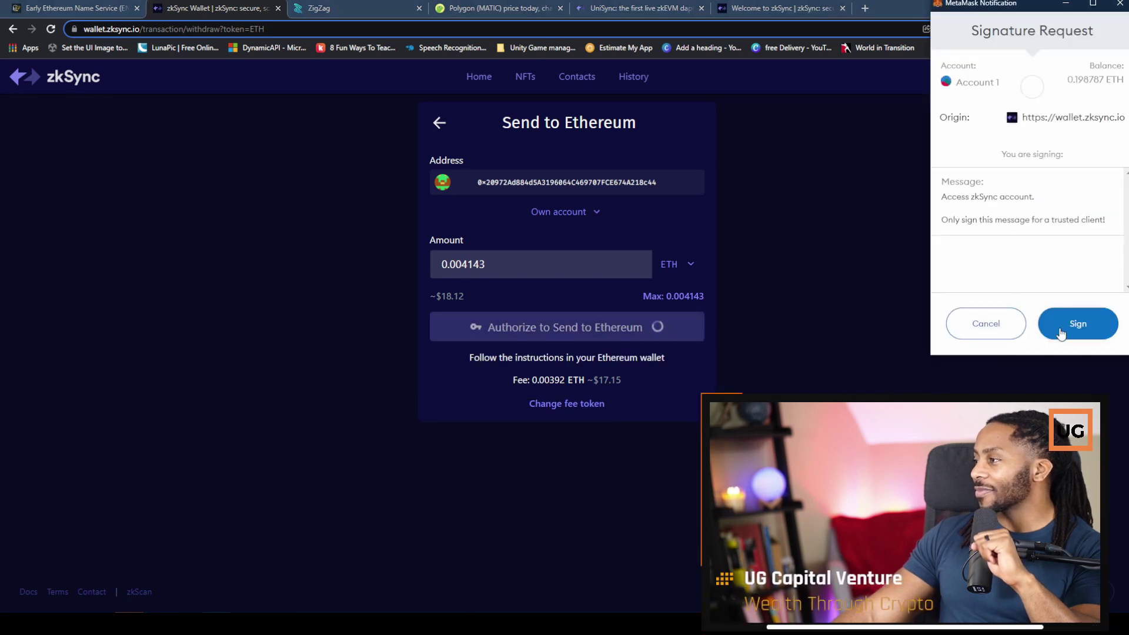
pyautogui.click(1061, 333)
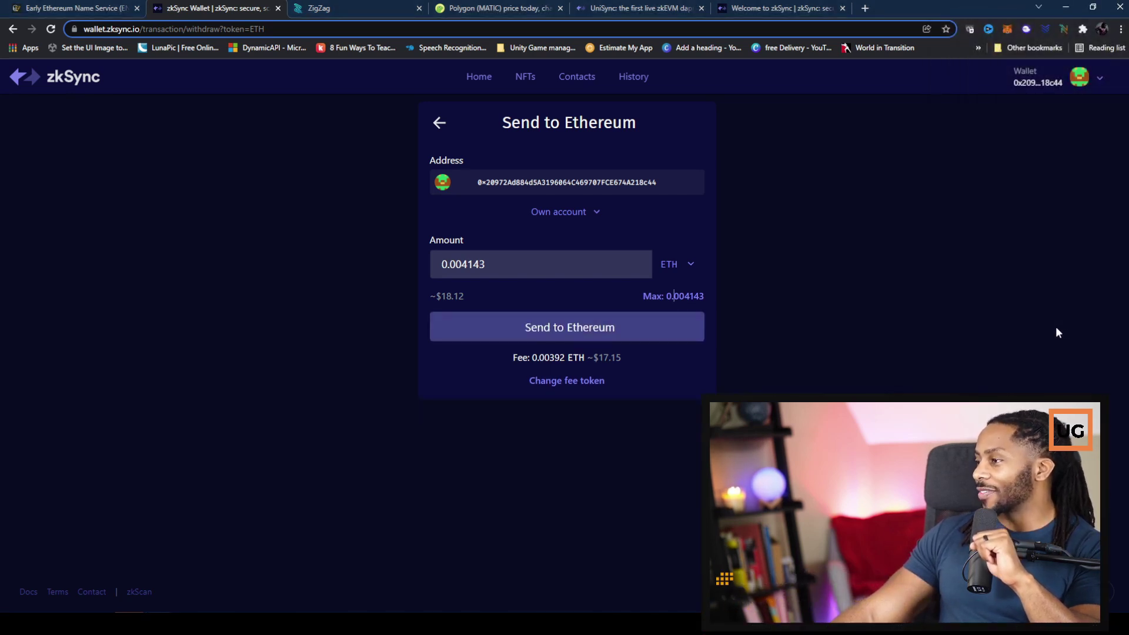
pyautogui.click(654, 327)
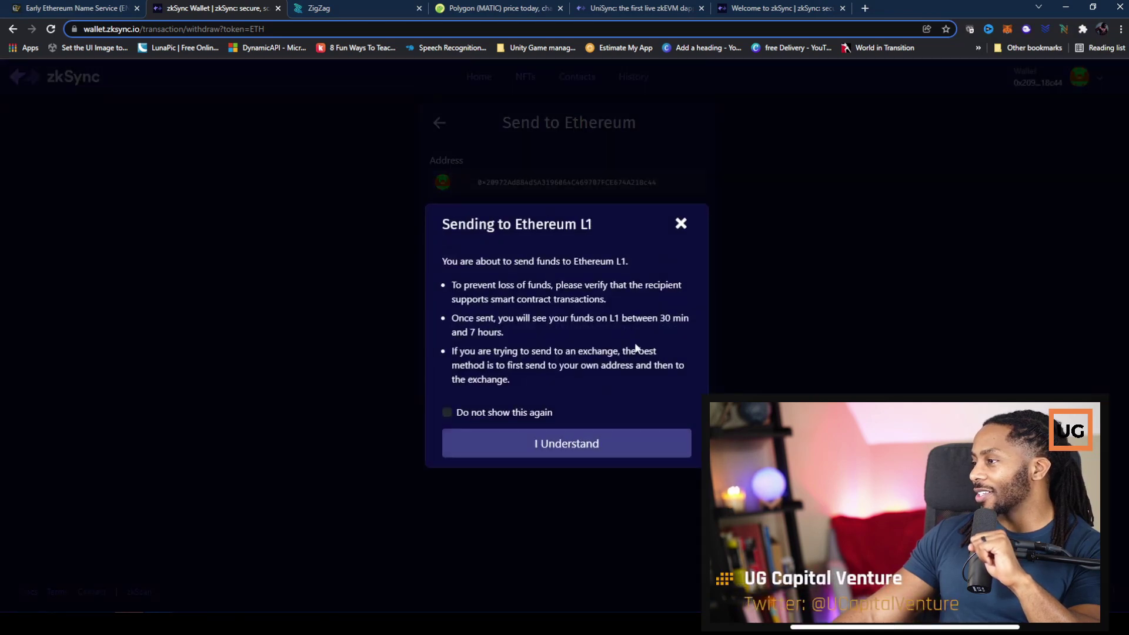
pyautogui.click(499, 413)
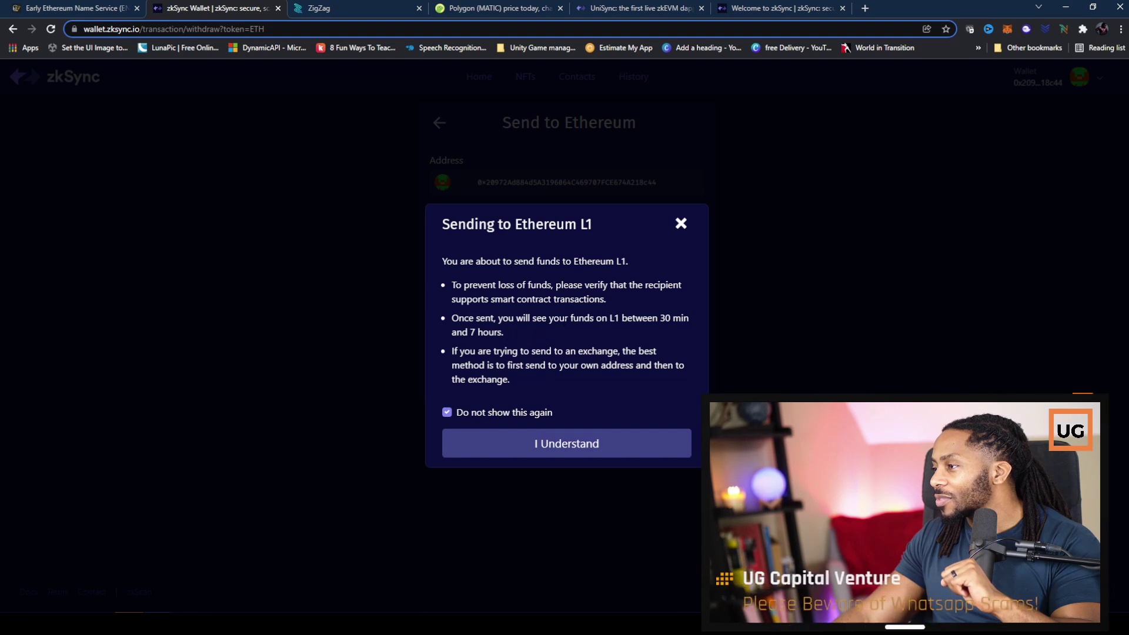
# Accept the L1 withdrawal notice and sign the 0.004143 ETH withdrawal in MetaMask.
pyautogui.click(516, 444)
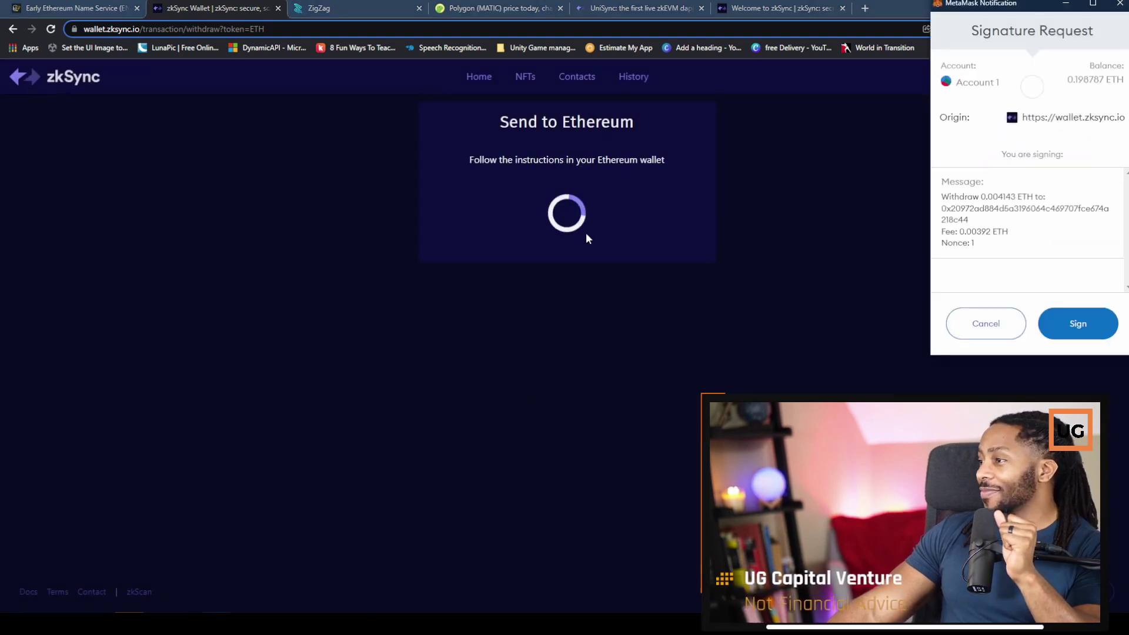
pyautogui.click(1078, 324)
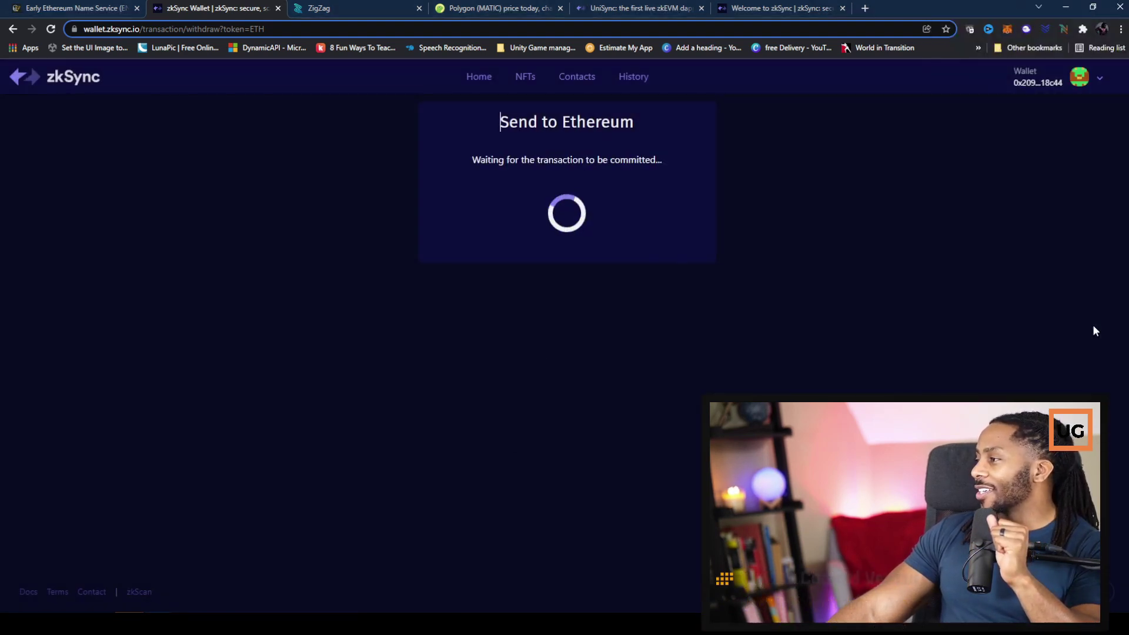